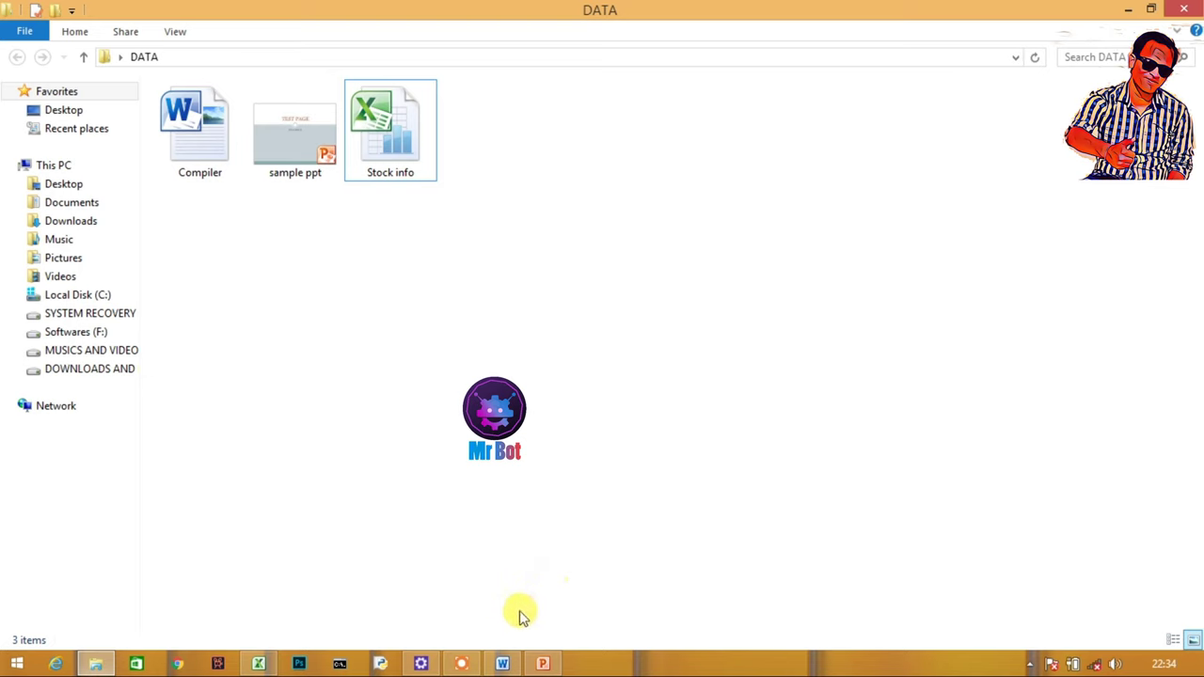
Cycle through the Compiler document and sample ppt to bring the Stock info workbook forward
{"action": "left_click", "coordinate": [502, 663]}
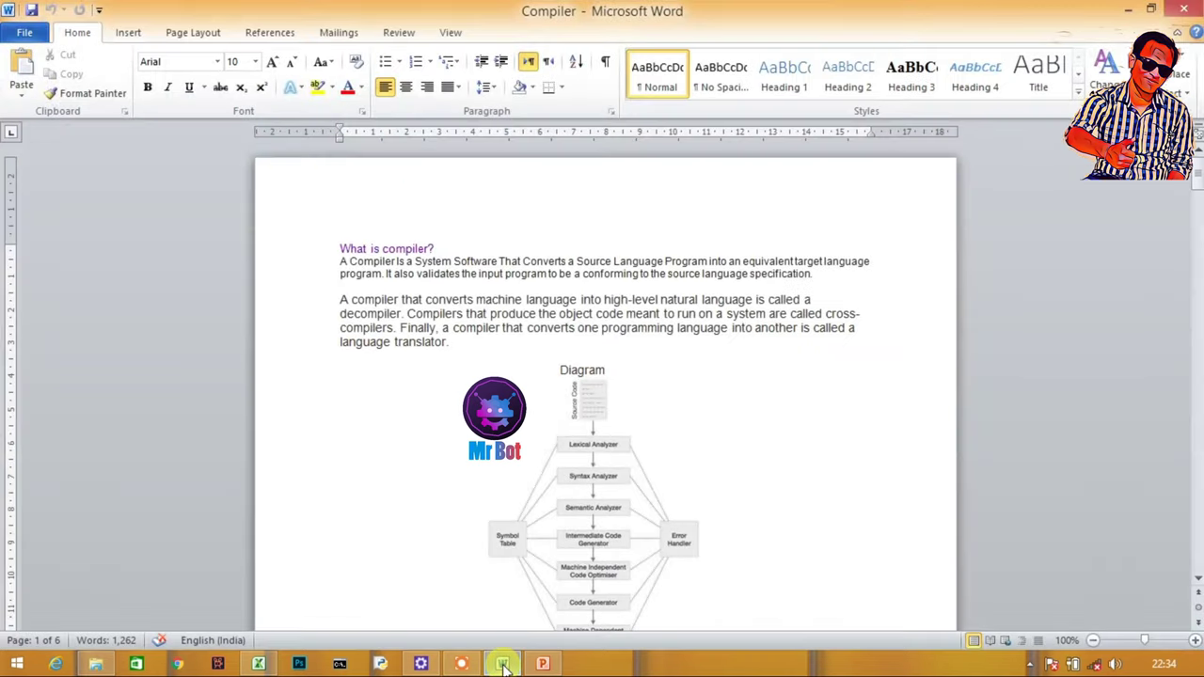
{"action": "left_click", "coordinate": [542, 664]}
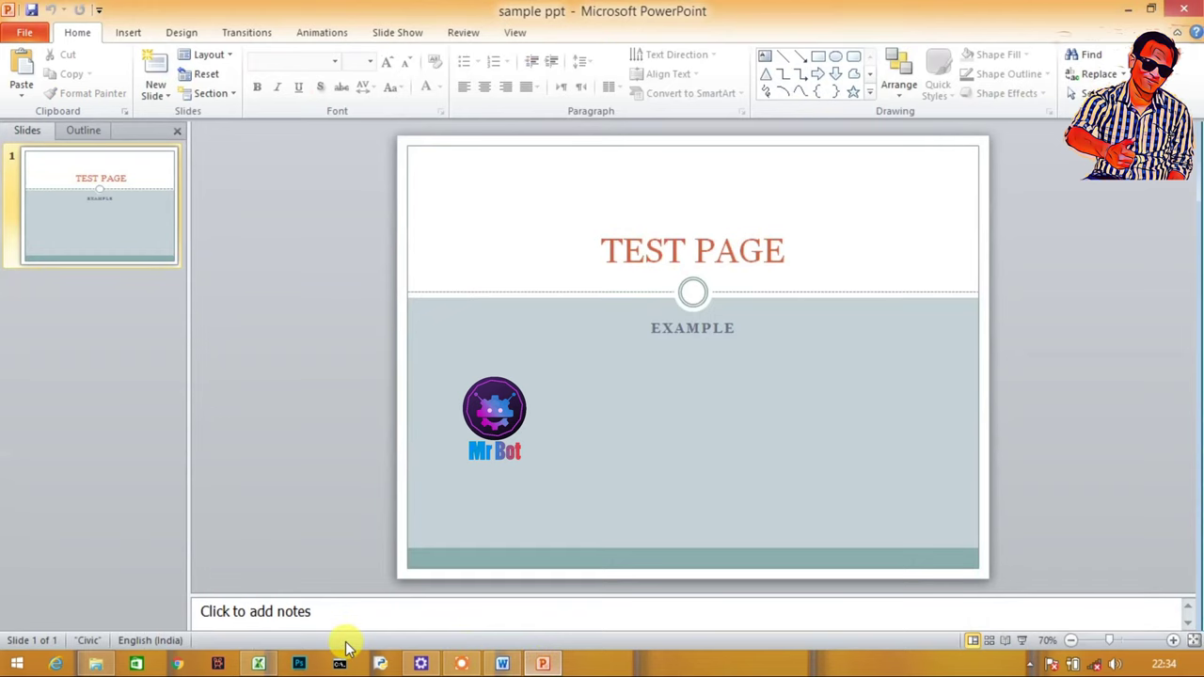
{"action": "left_click", "coordinate": [259, 664]}
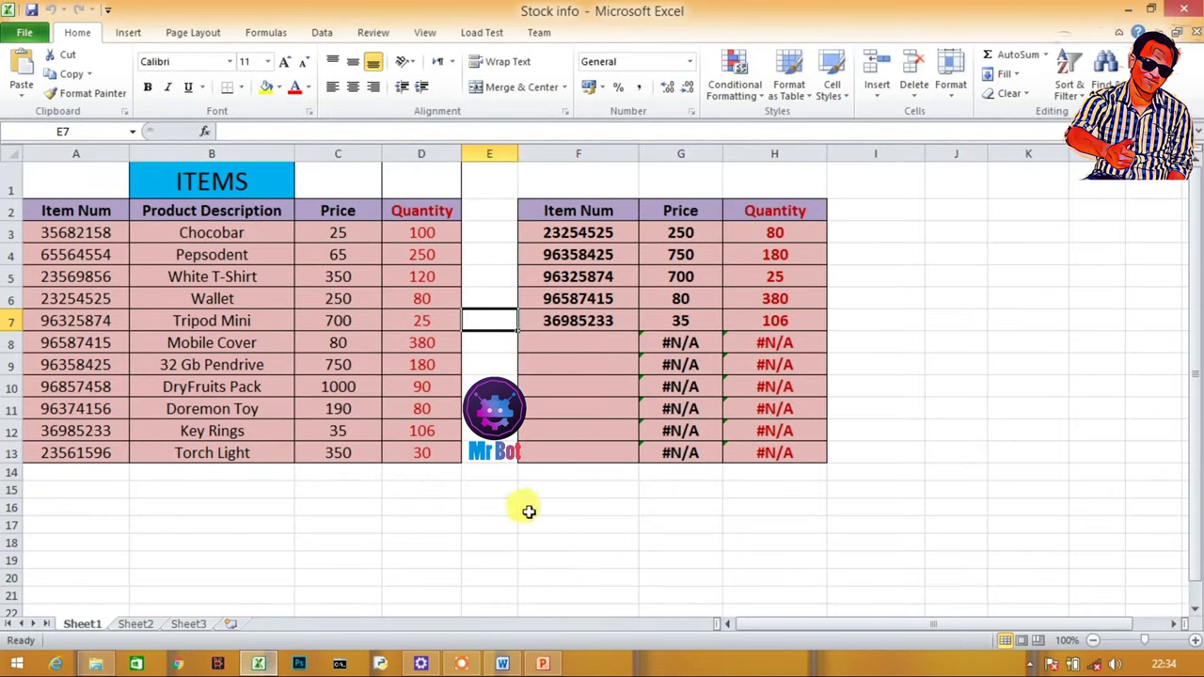
Select empty cell F17 below the lookup table in the Stock info sheet
{"action": "left_click", "coordinate": [543, 521]}
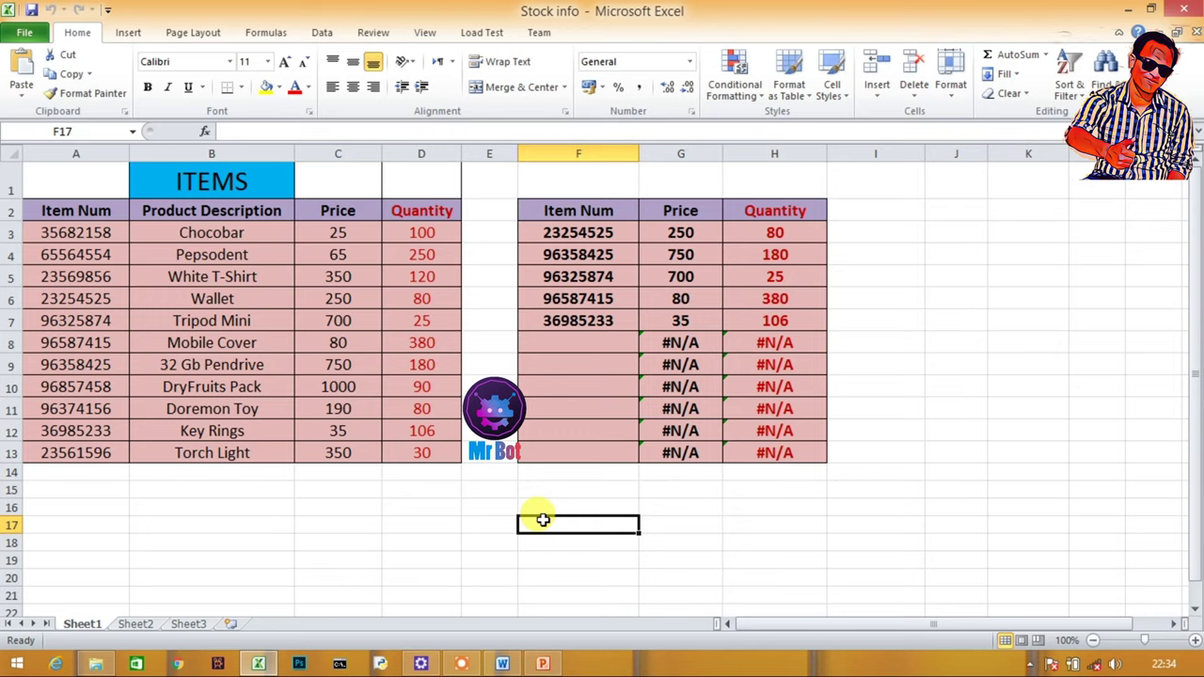
Pass through the Compiler document and sample ppt back to Stock info, selecting cell D18
{"action": "left_click", "coordinate": [502, 664]}
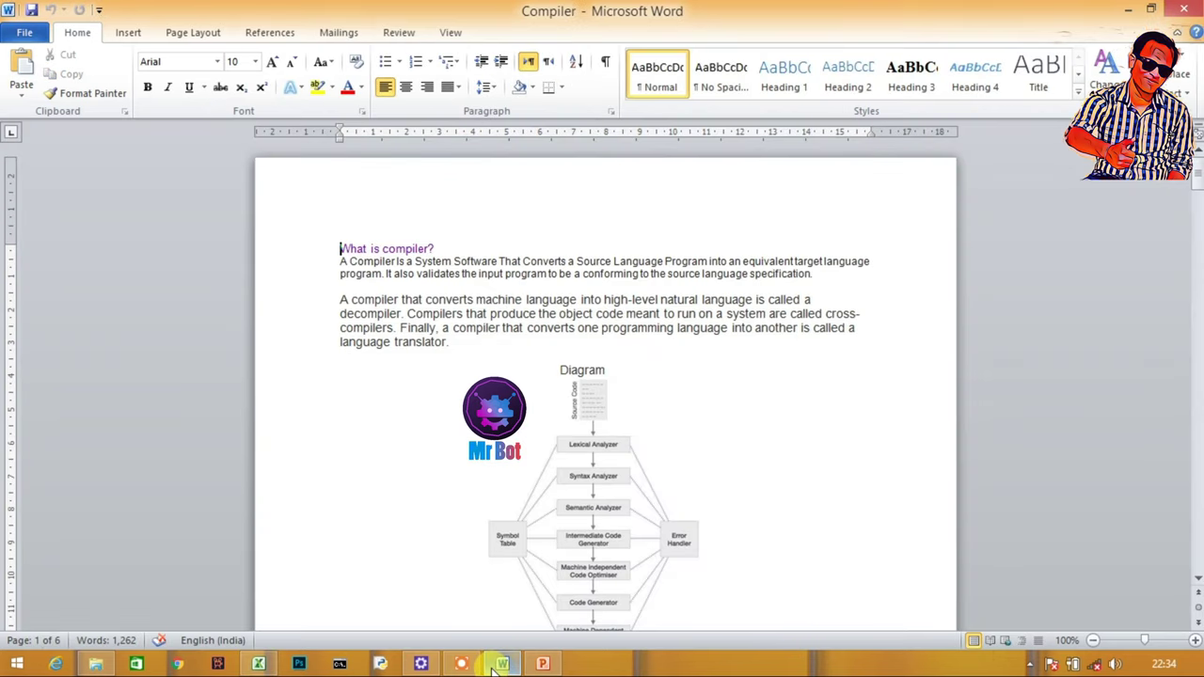
{"action": "left_click", "coordinate": [542, 664]}
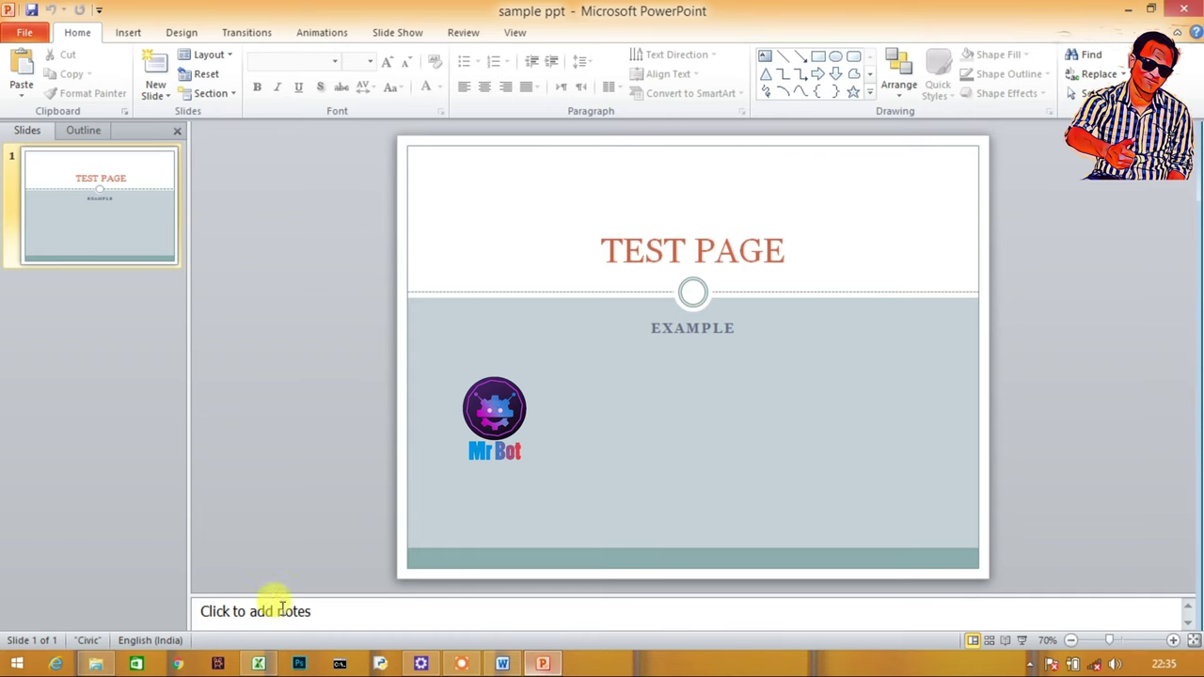
{"action": "left_click", "coordinate": [257, 664]}
{"action": "left_click", "coordinate": [429, 545]}
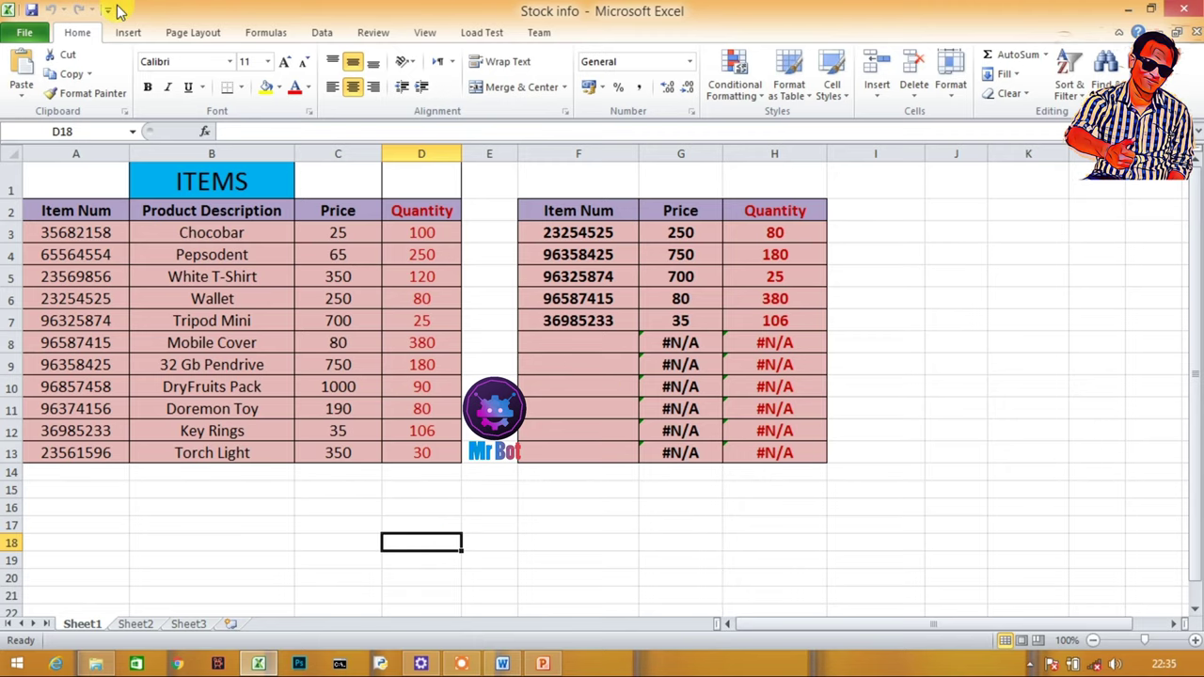
Show the Protect Workbook options on the Stock info File > Info page
{"action": "left_click", "coordinate": [28, 34]}
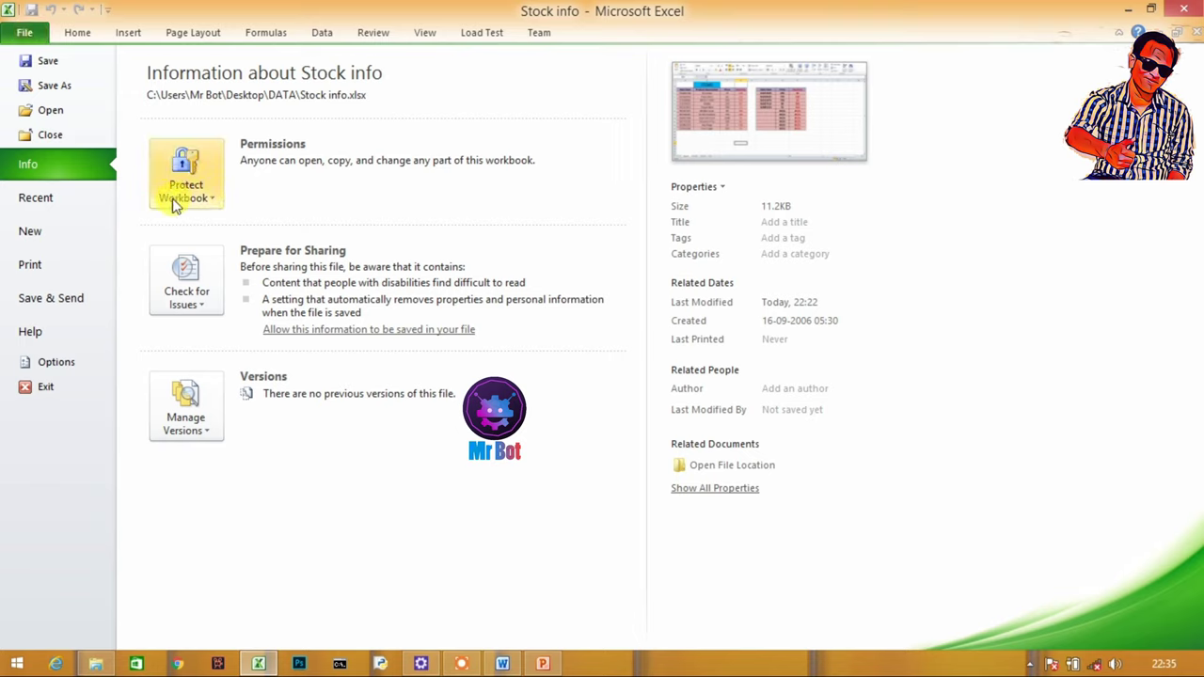
{"action": "left_click", "coordinate": [206, 202]}
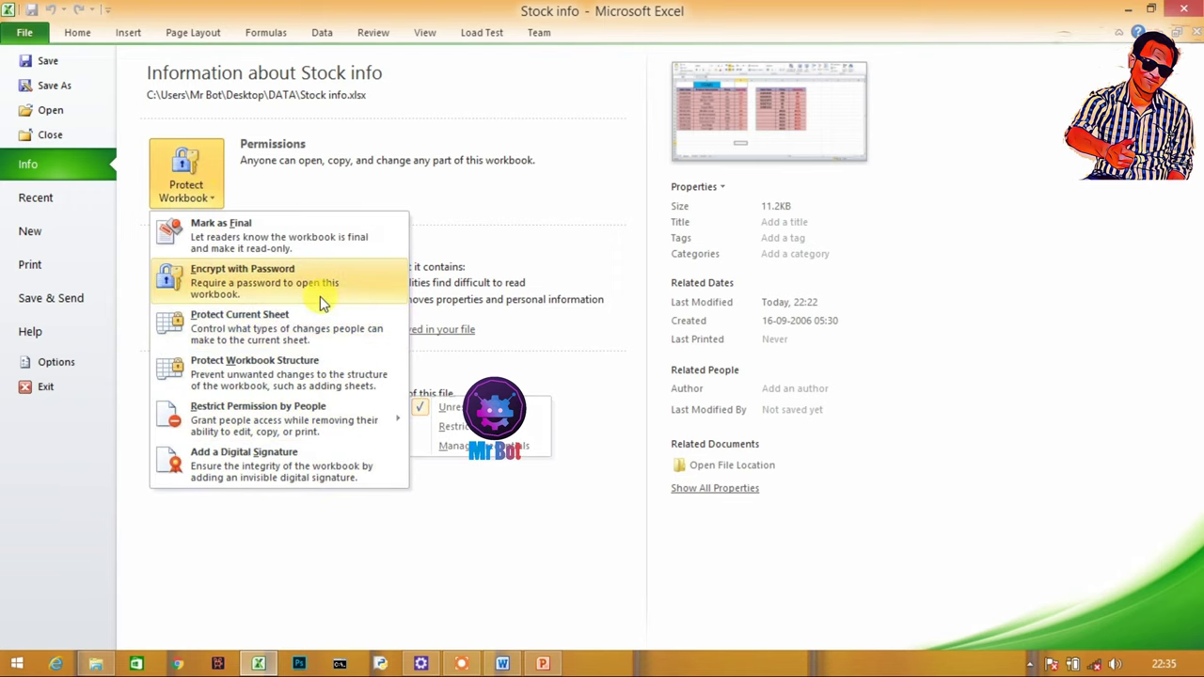
Encrypt Stock info with a password, entering it and then confirming it
{"action": "left_click", "coordinate": [240, 282]}
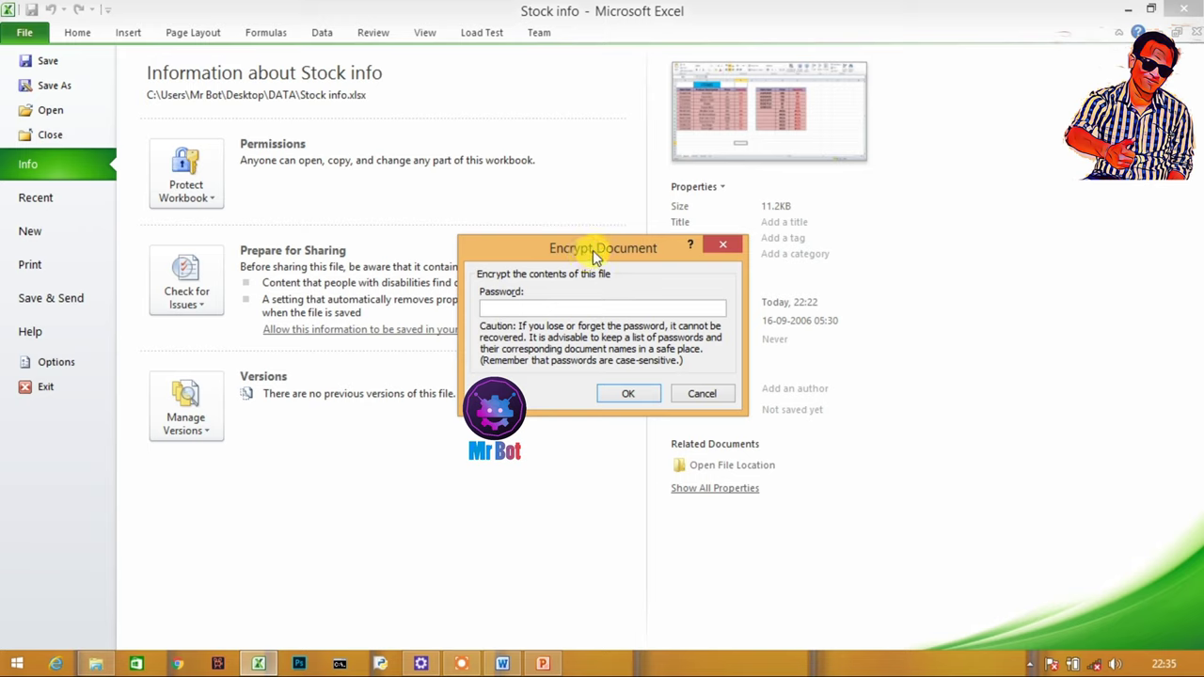
{"action": "left_click_drag", "start_coordinate": [593, 250], "coordinate": [605, 240]}
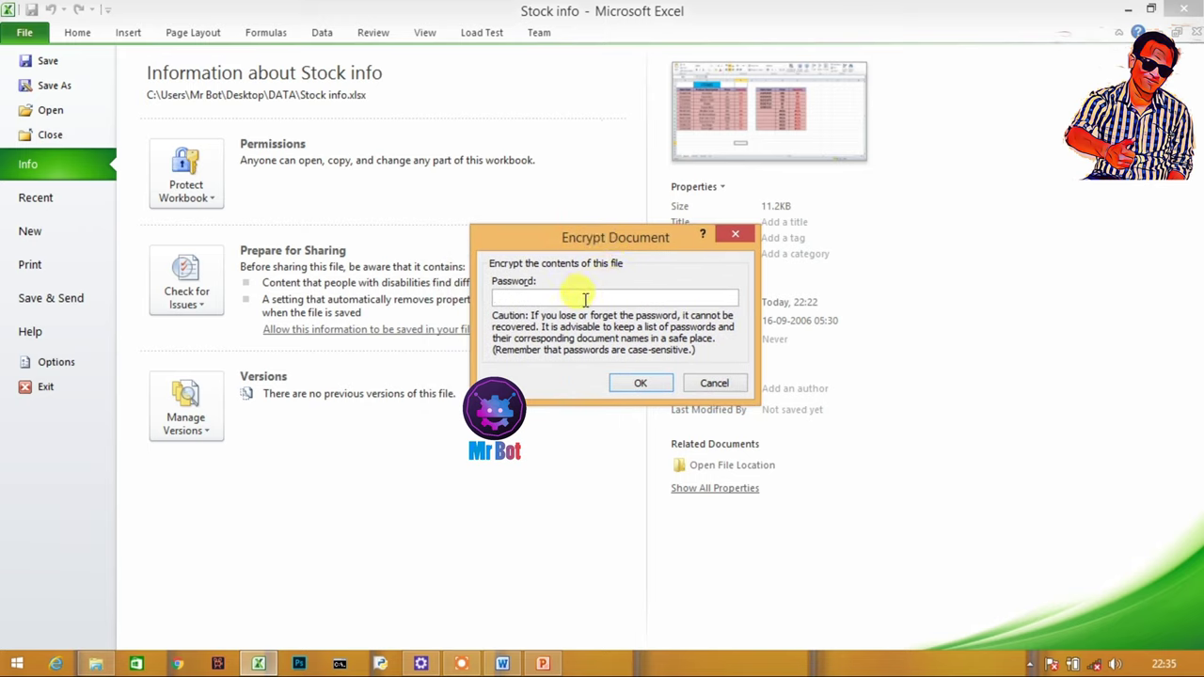
{"action": "left_click", "coordinate": [641, 384]}
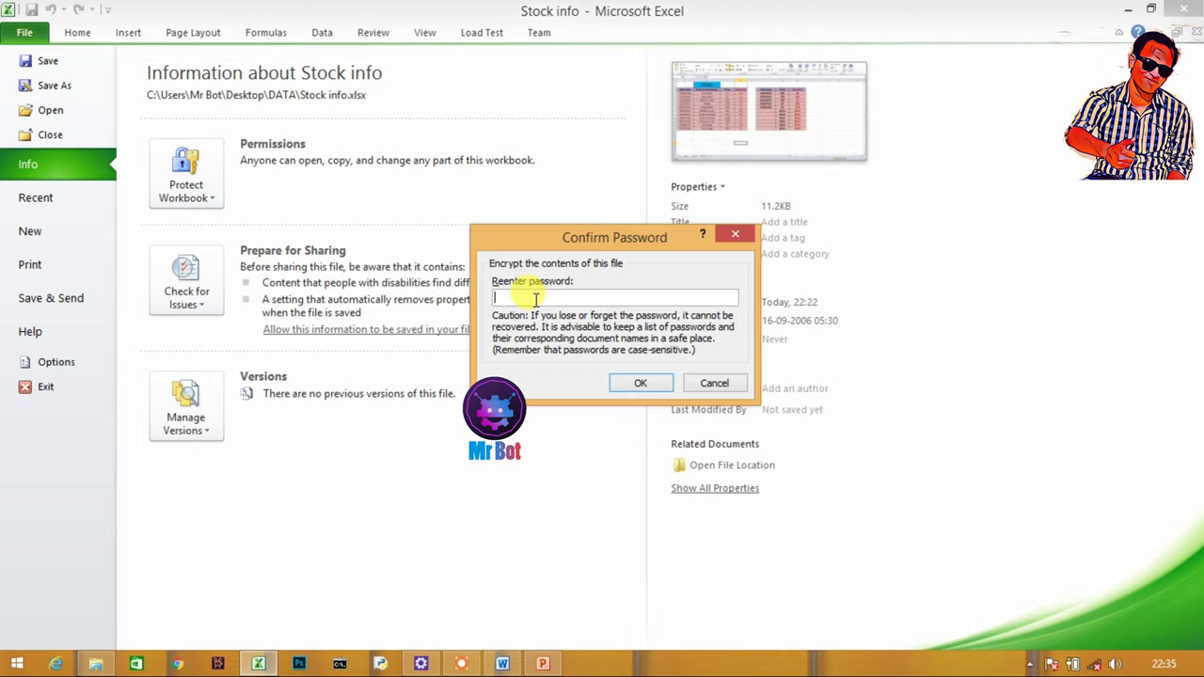
{"action": "left_click", "coordinate": [635, 385]}
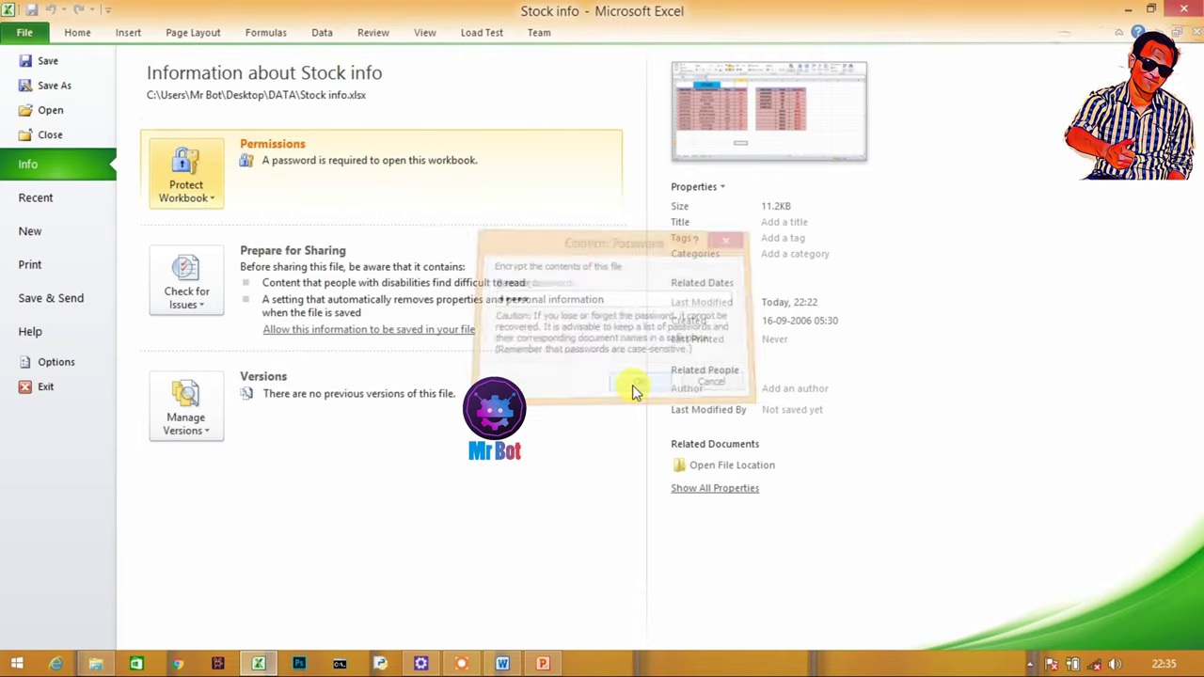
Return to the worksheet, select cell I10, and save the encrypted workbook with Ctrl+S
{"action": "left_click", "coordinate": [77, 32]}
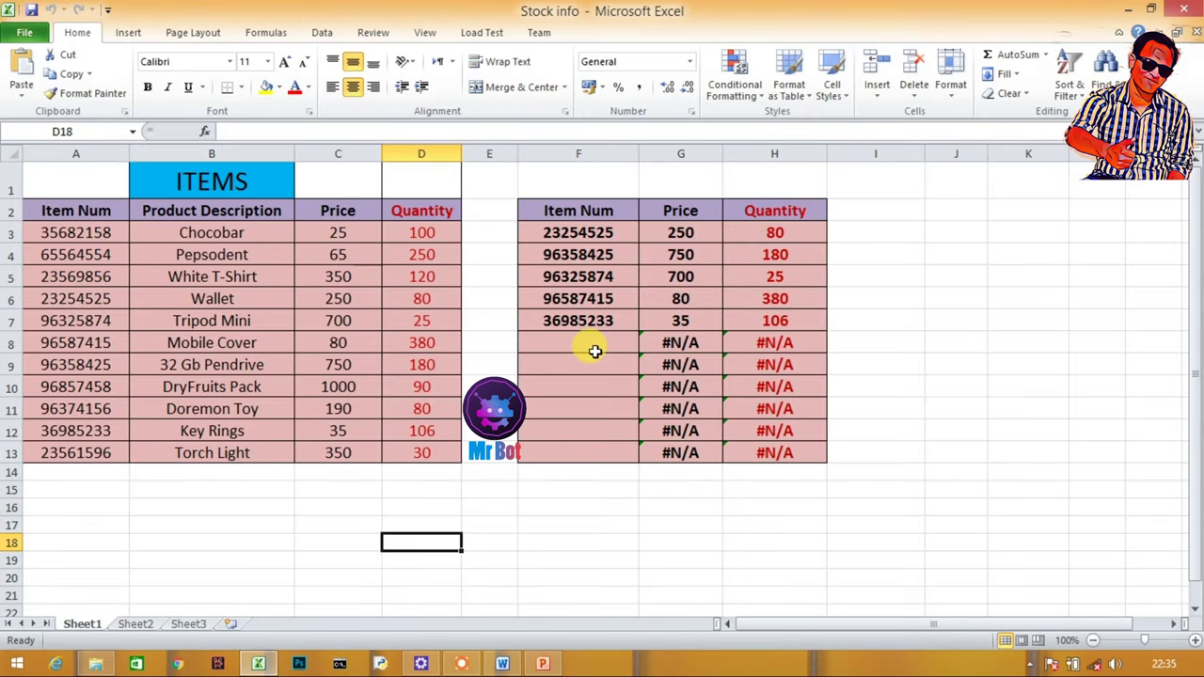
{"action": "left_click", "coordinate": [896, 378]}
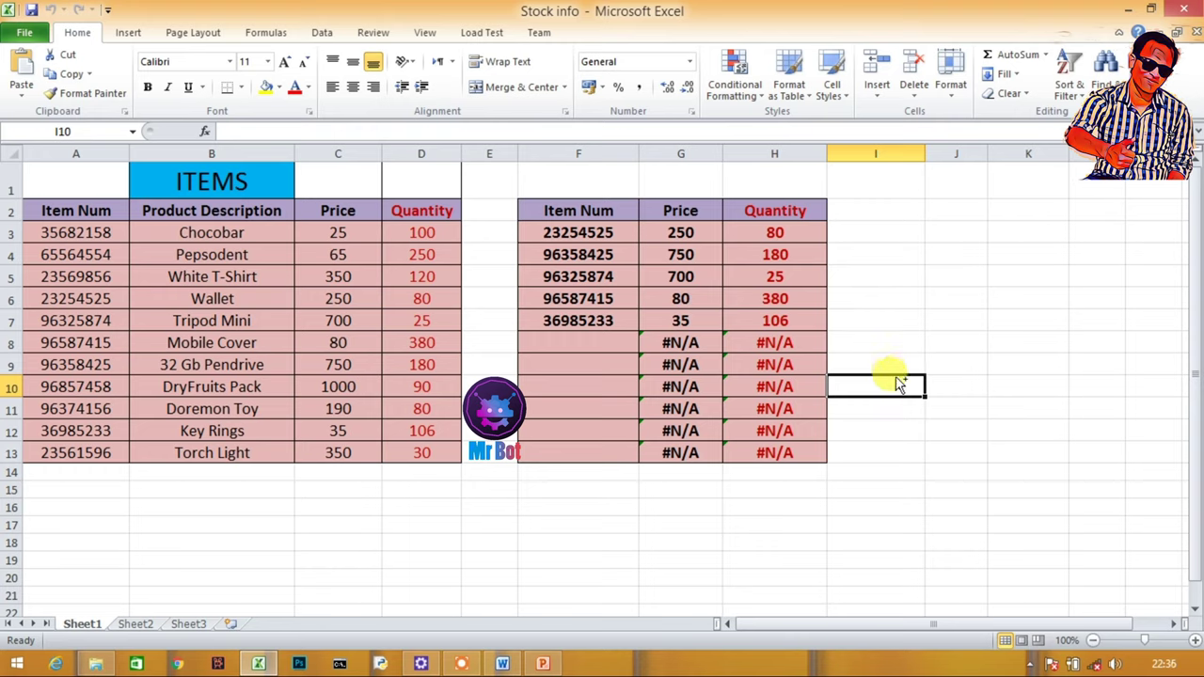
{"action": "key", "text": "ctrl+s"}
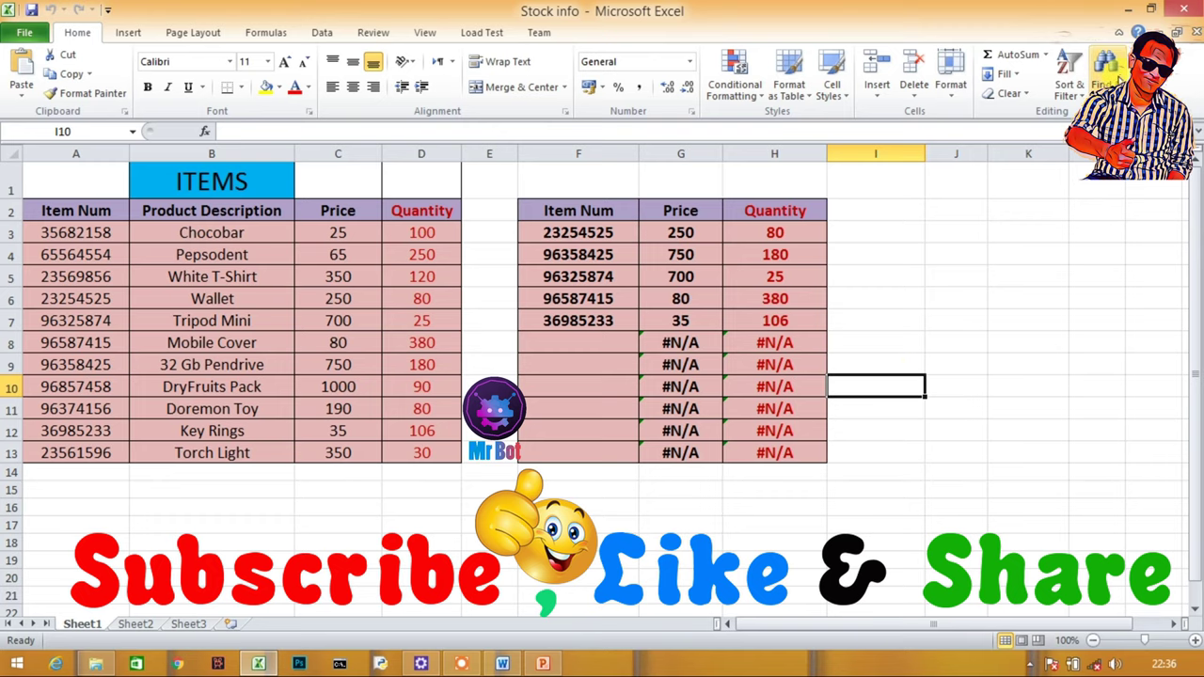
Minimize Excel and view PowerPoint's Protect Presentation options on the Info page
{"action": "left_click", "coordinate": [1183, 10]}
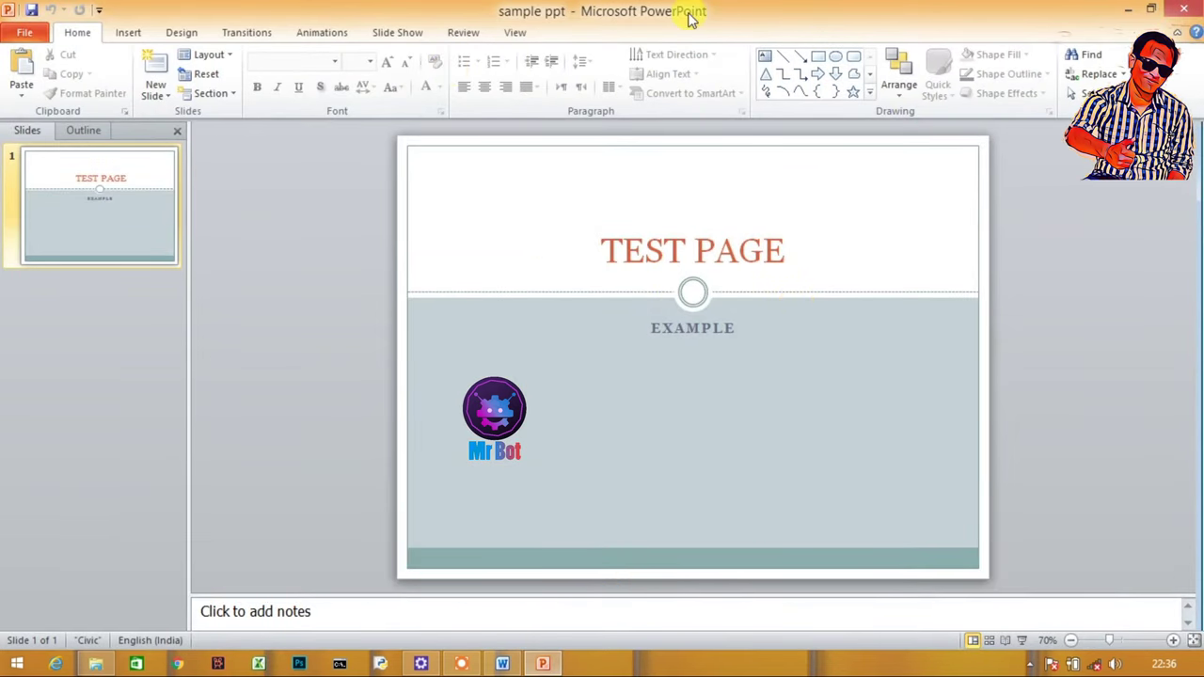
{"action": "left_click", "coordinate": [27, 35]}
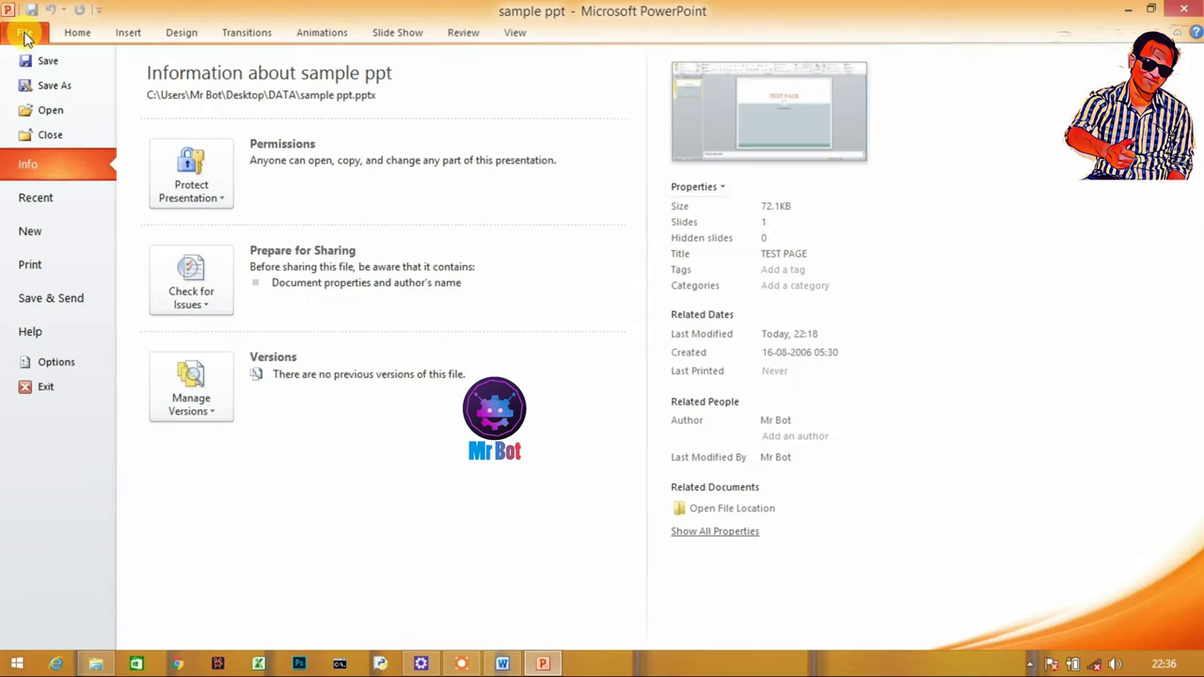
{"action": "left_click", "coordinate": [219, 200]}
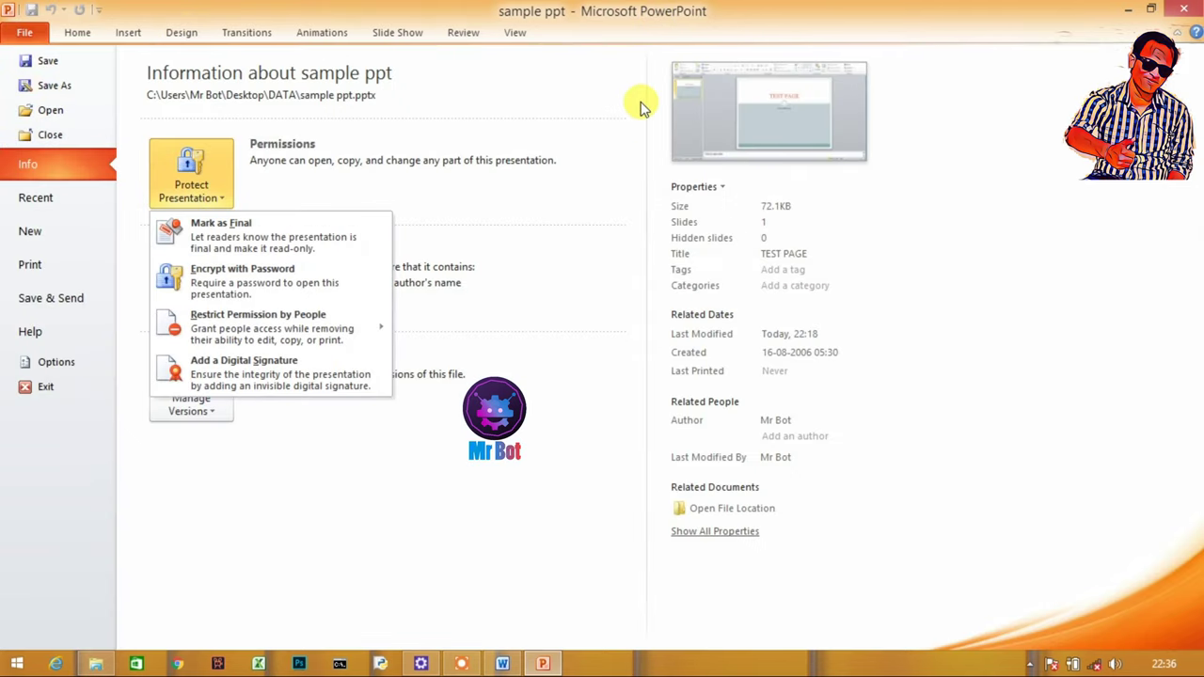
Check Word's Protect Document options for the Compiler document, then dismiss them
{"action": "left_click", "coordinate": [502, 665]}
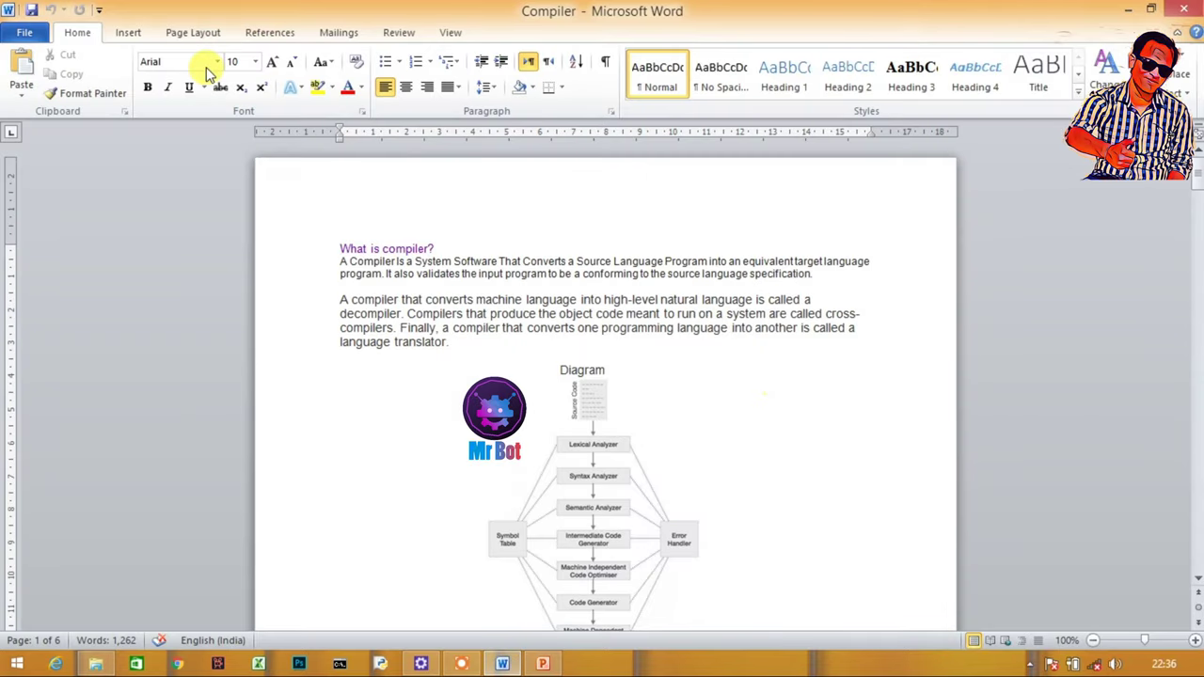
{"action": "left_click", "coordinate": [25, 32]}
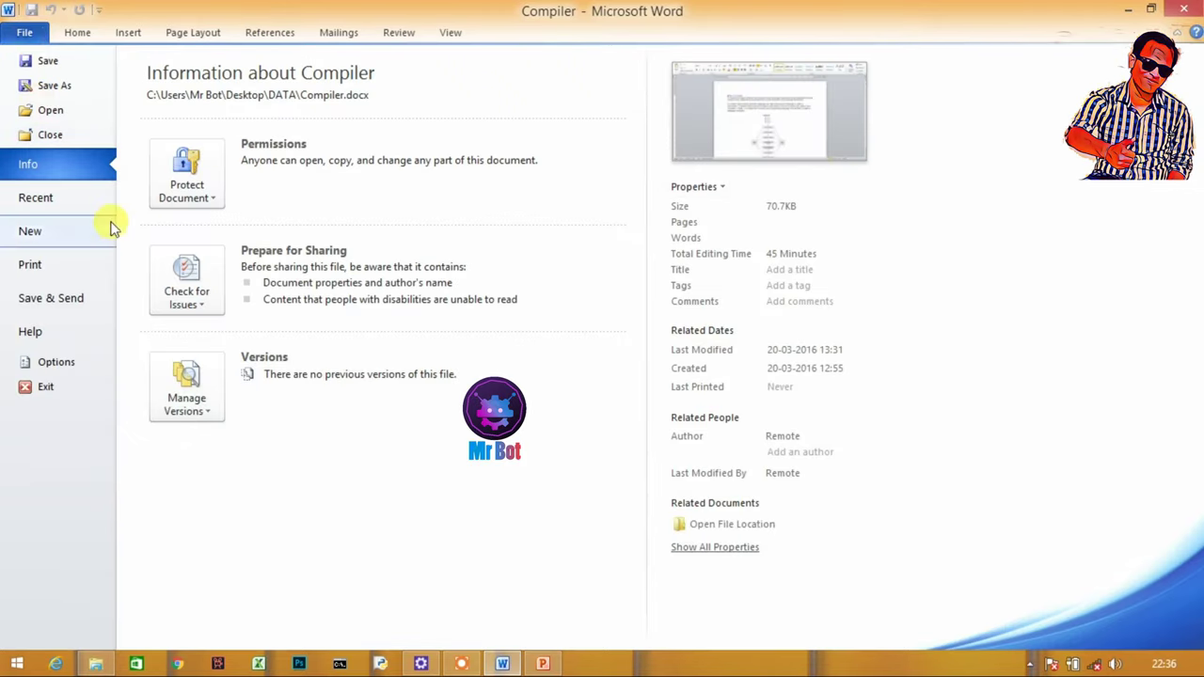
{"action": "left_click", "coordinate": [197, 199]}
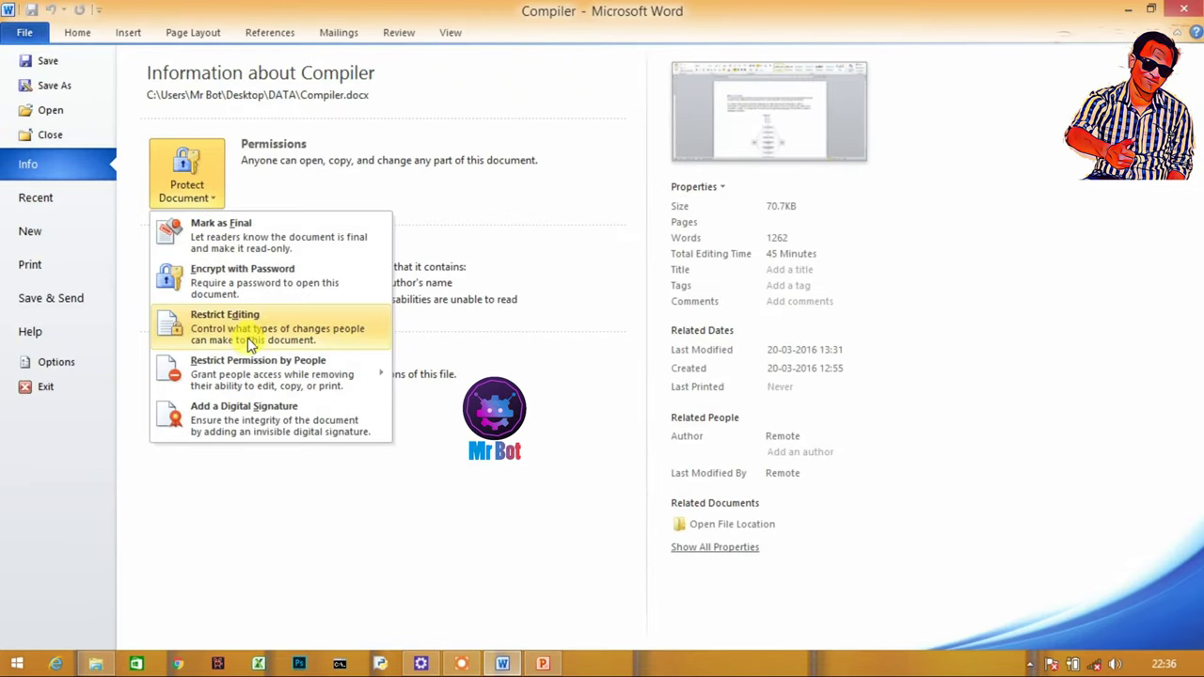
{"action": "left_click", "coordinate": [233, 517]}
Open Stock info from the DATA folder to bring up its password prompt
{"action": "left_click", "coordinate": [97, 665]}
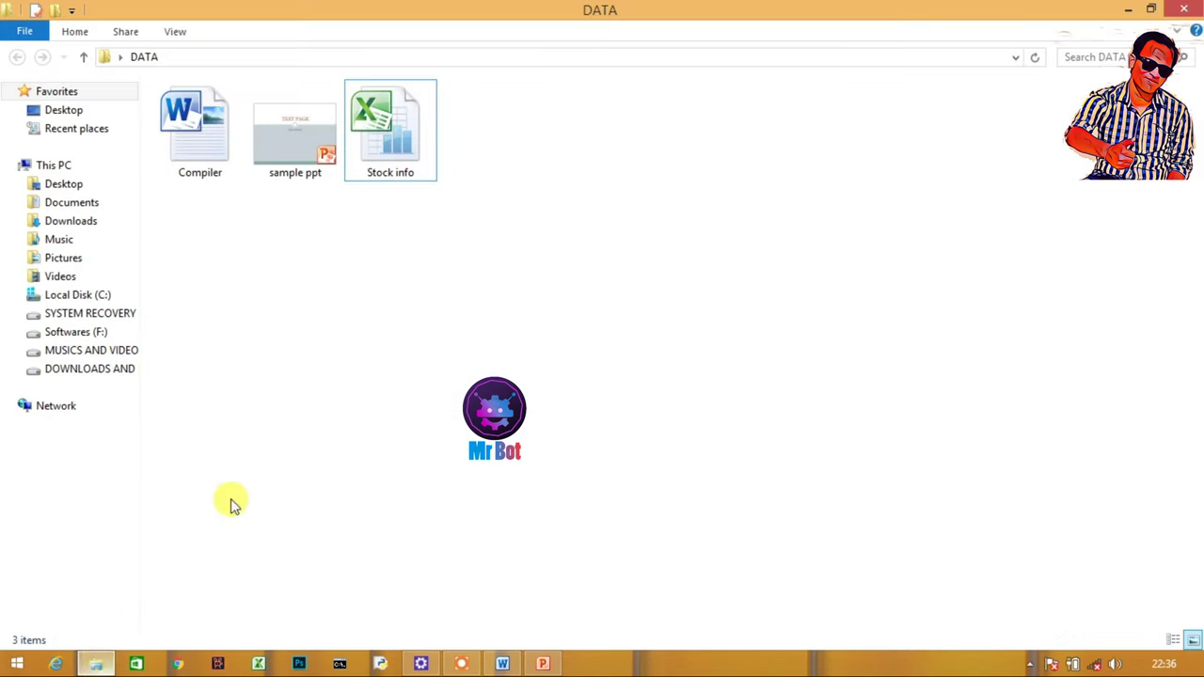
{"action": "left_click", "coordinate": [404, 147]}
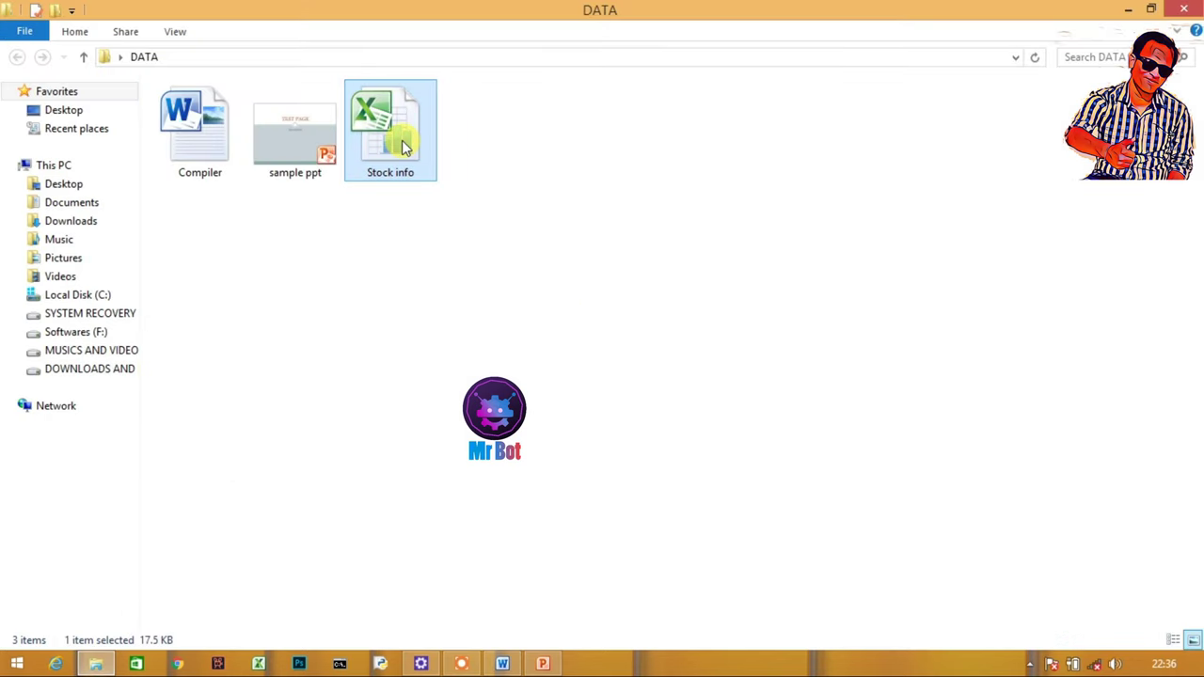
{"action": "double_click", "coordinate": [404, 147]}
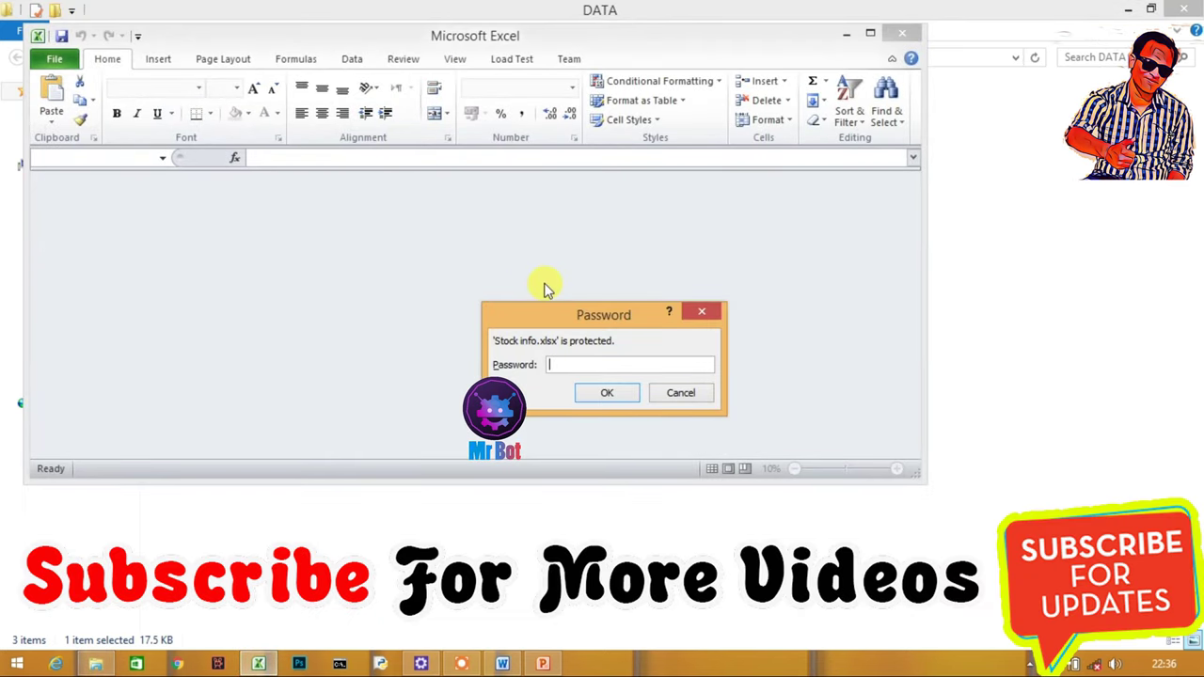
Enter the workbook password at the prompt to open Stock info
{"action": "mouse_move", "coordinate": [634, 319]}
{"action": "left_mouse_down"}
{"action": "mouse_move", "coordinate": [522, 245]}
{"action": "mouse_move", "coordinate": [684, 233]}
{"action": "left_mouse_up"}
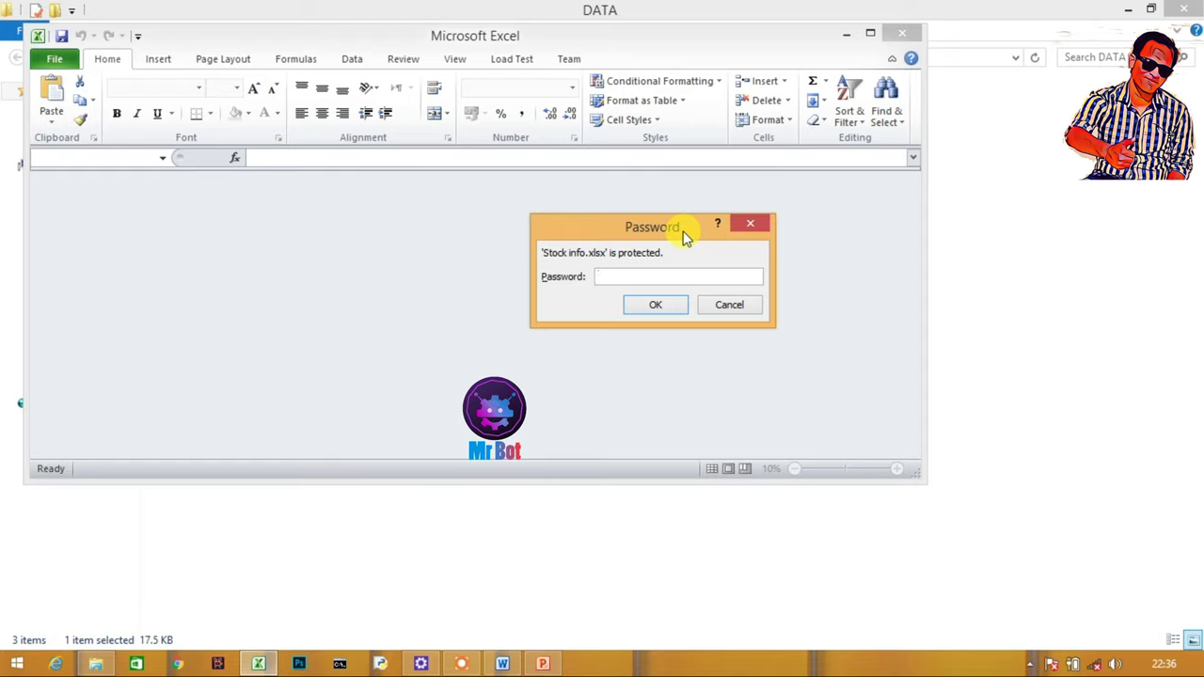
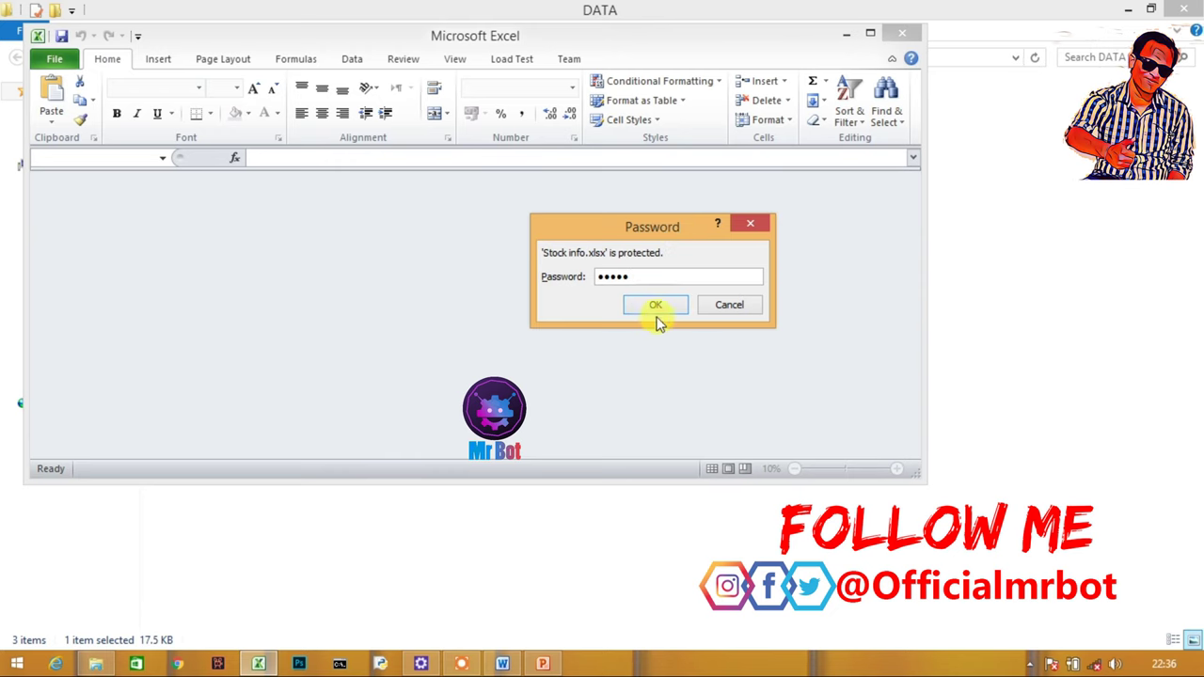
{"action": "left_click", "coordinate": [659, 311]}
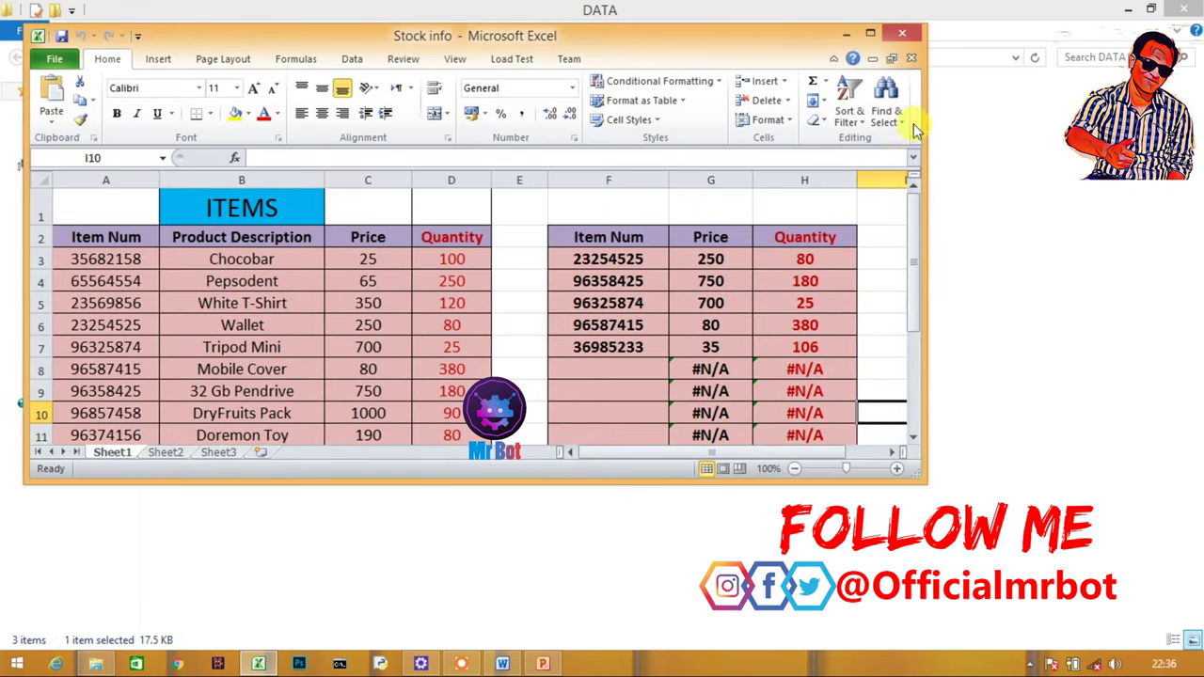
Maximize the unlocked workbook, select cell H16, then minimize Excel to the DATA folder
{"action": "left_click", "coordinate": [870, 33]}
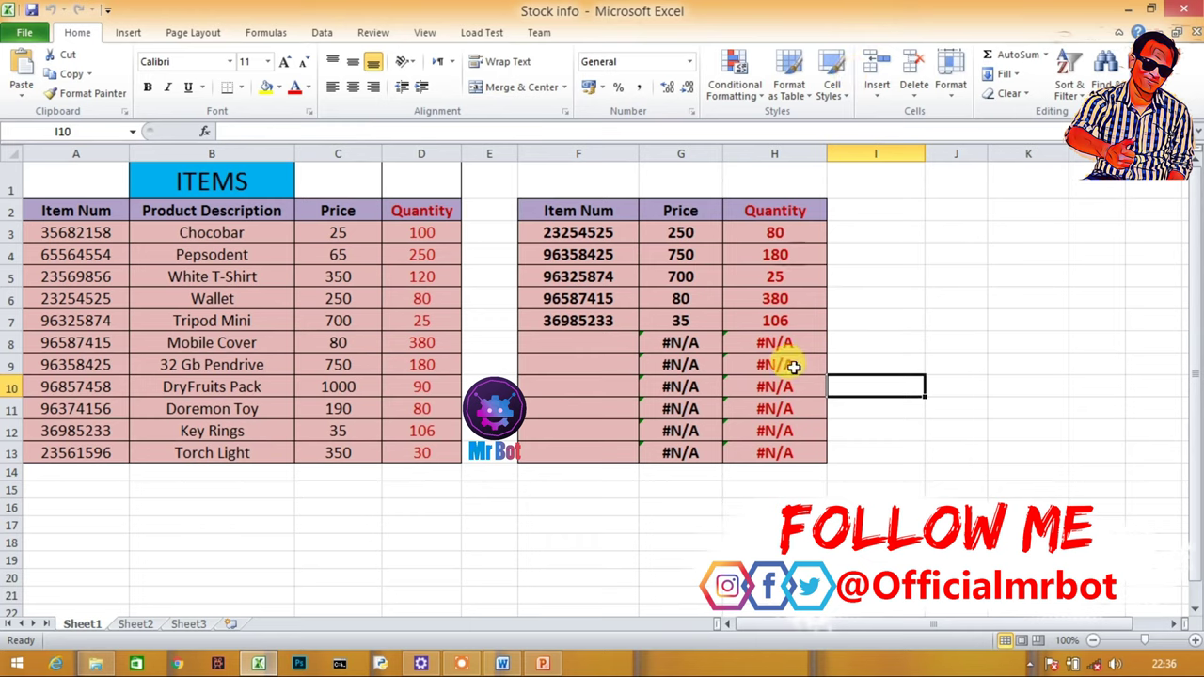
{"action": "left_click", "coordinate": [783, 500]}
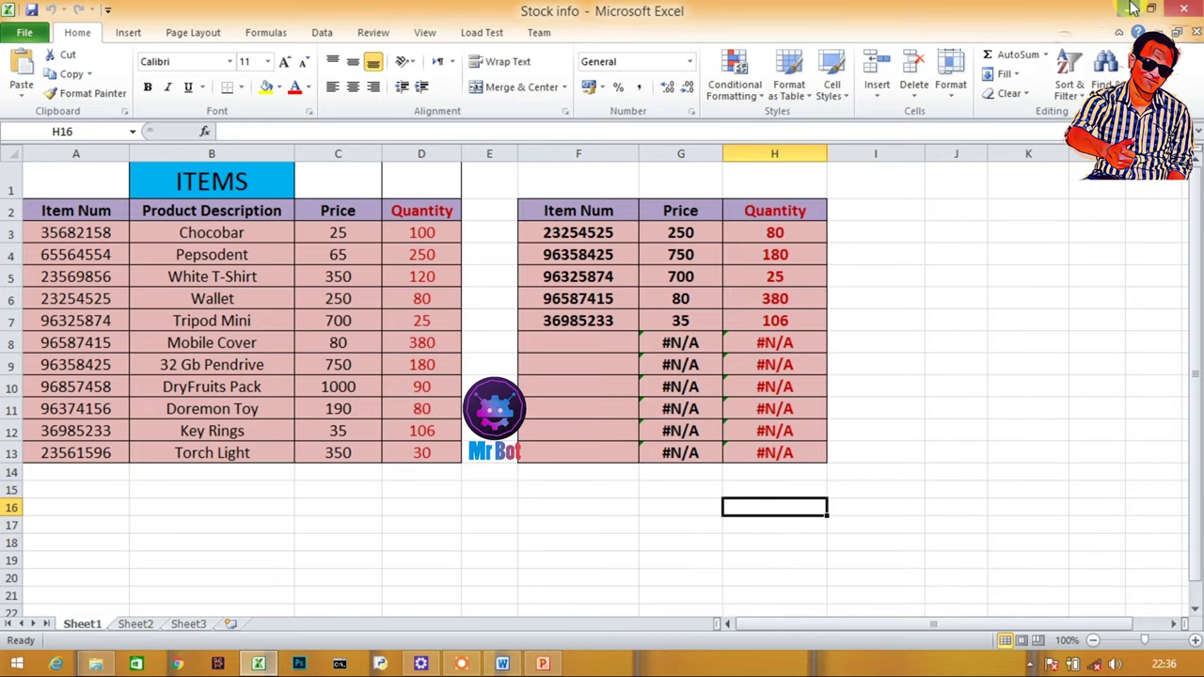
{"action": "left_click", "coordinate": [1131, 9]}
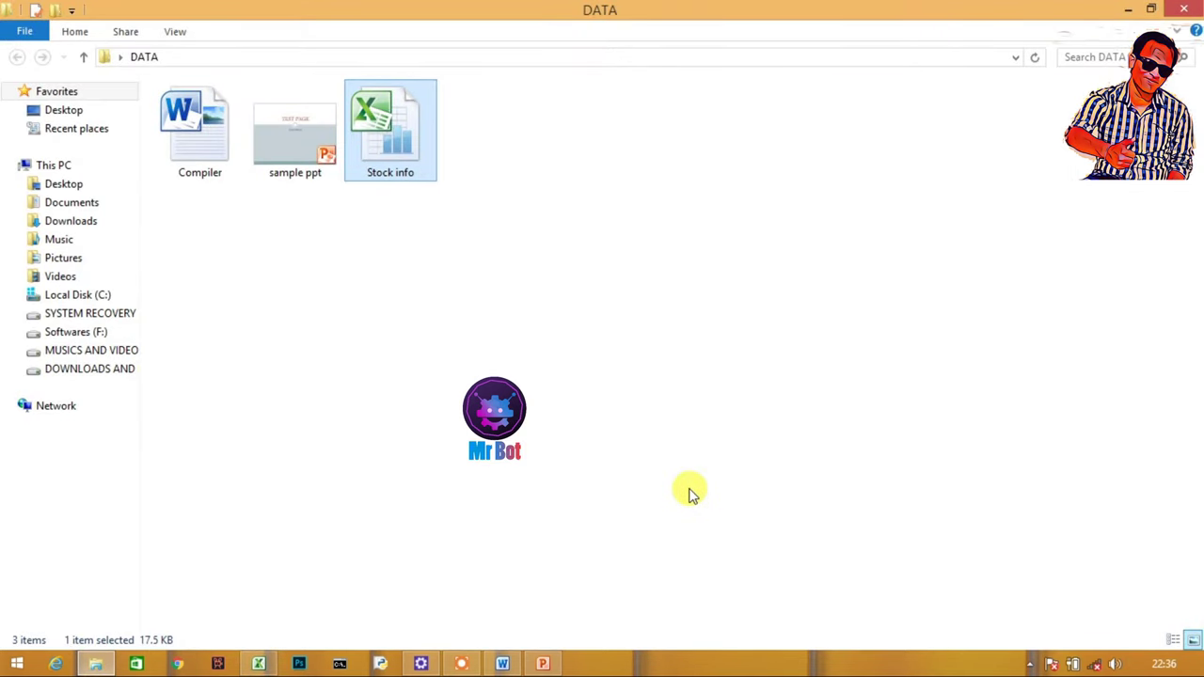